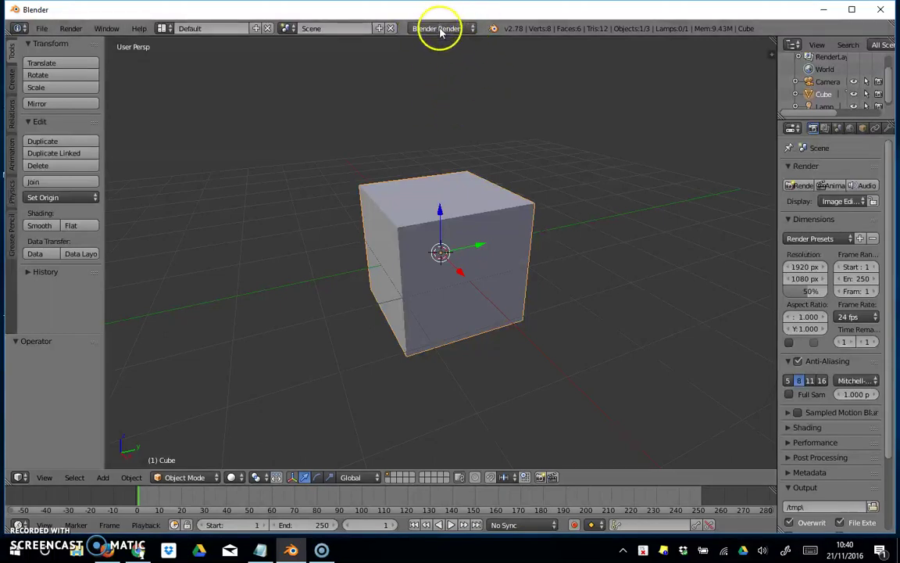
Switch the render engine to Cycles Render and widen the properties editor.
left_click(440, 29)
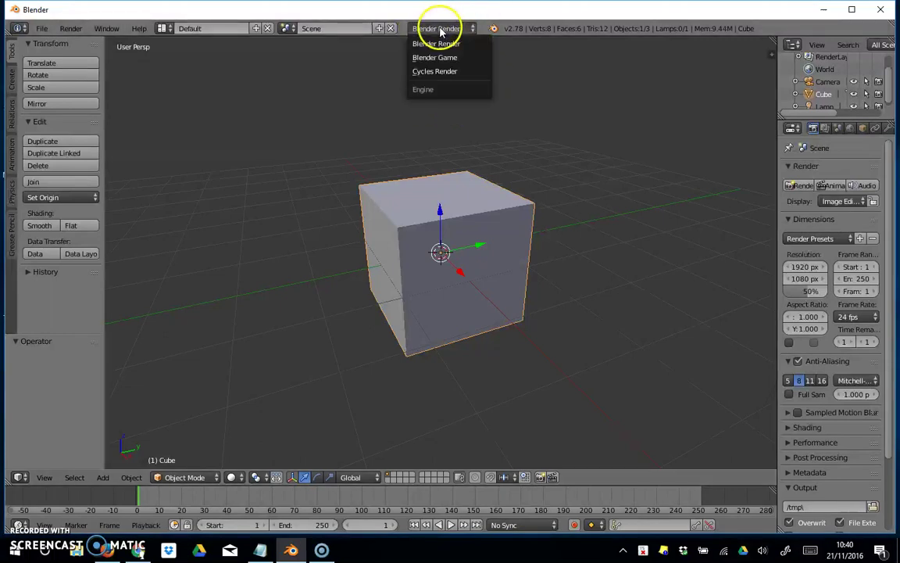
left_click(448, 72)
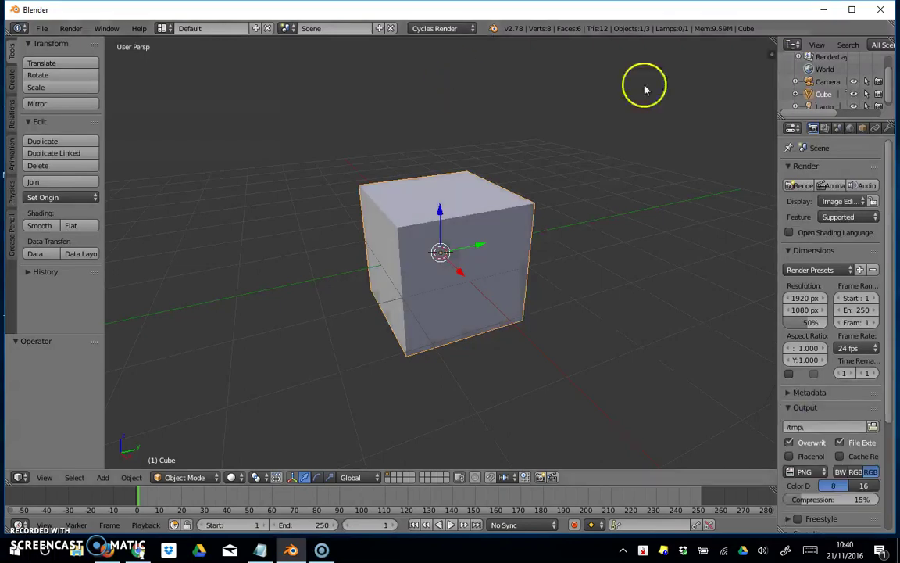
left_click_drag(779, 144, 716, 143)
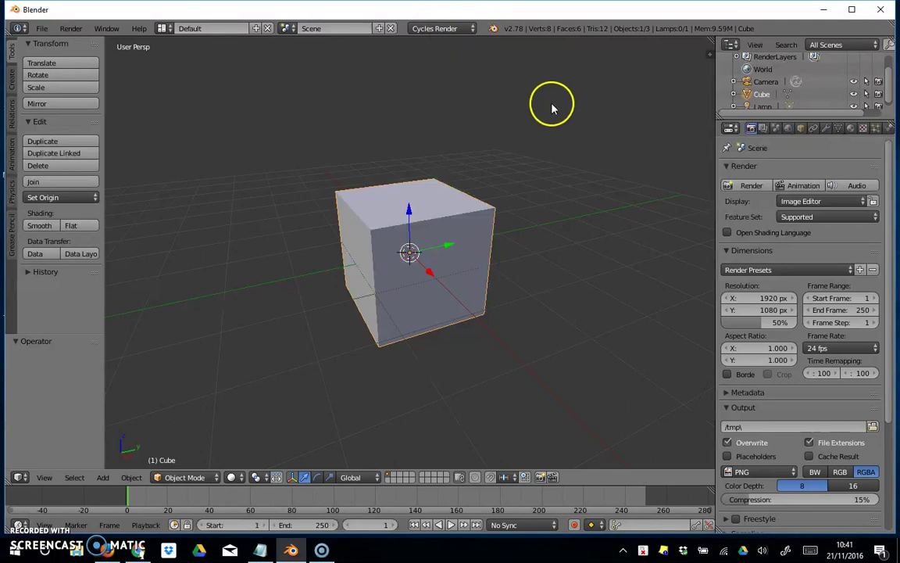
Set the diffuse colour of the cube's material to a light green.
left_click(852, 130)
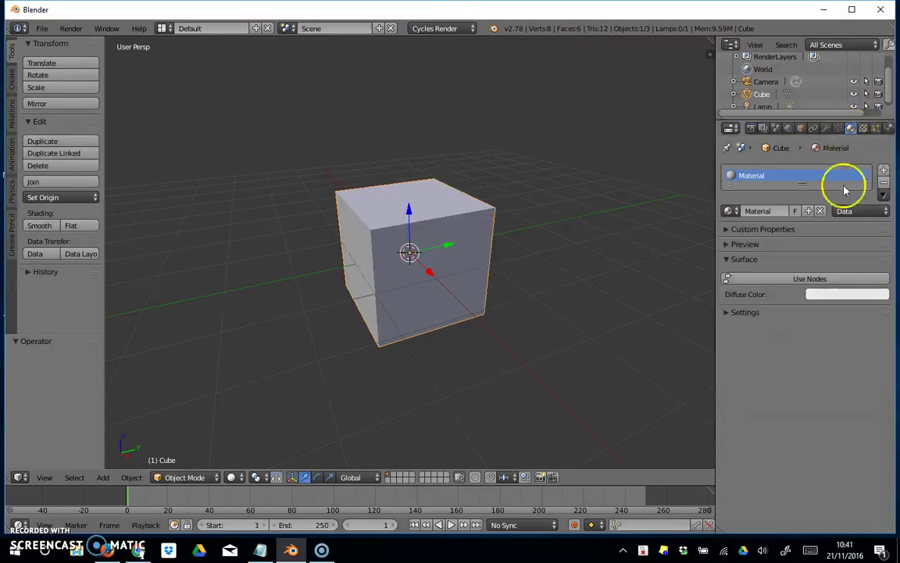
left_click(835, 297)
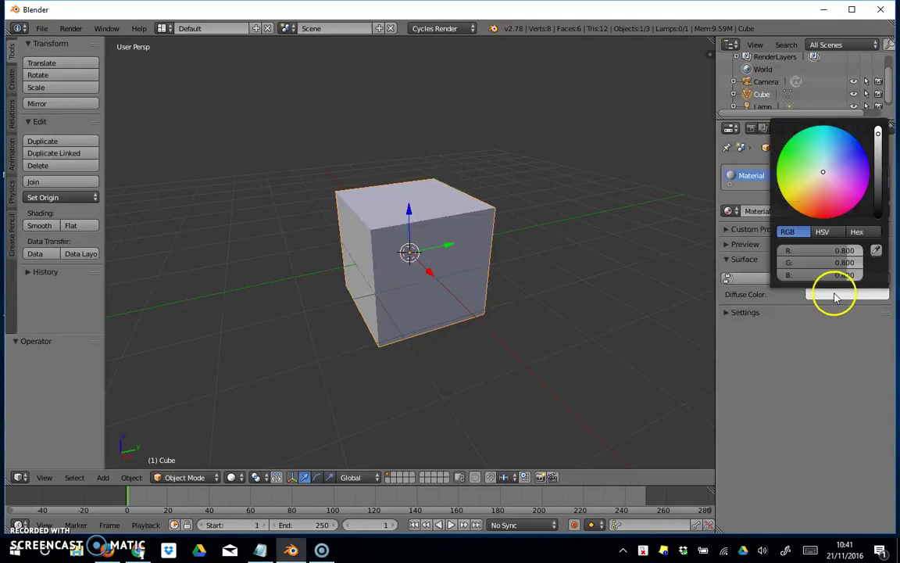
left_click_drag(837, 201, 807, 168)
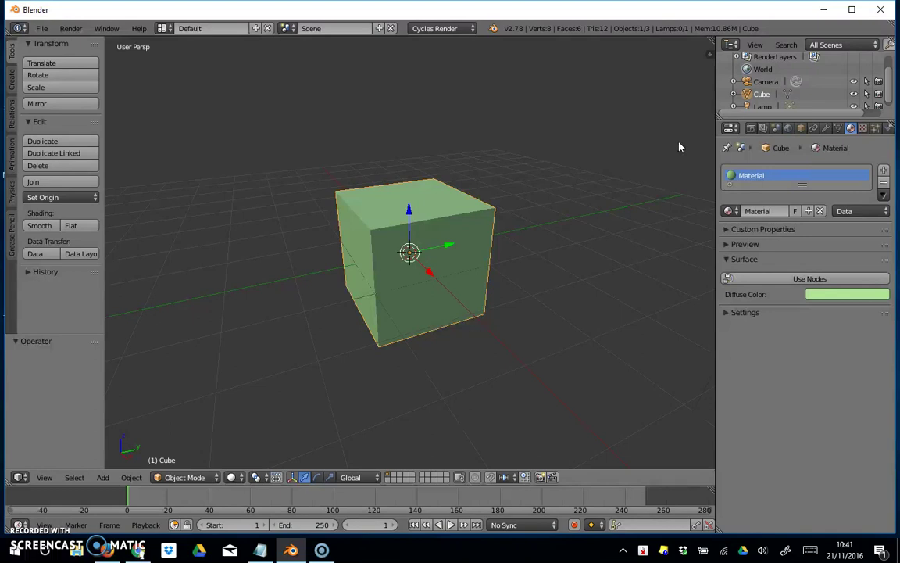
Switch to Chrome to view the Blend Swap page for Material Library Cycles Beta, and return to the Windows desktop.
left_click(109, 552)
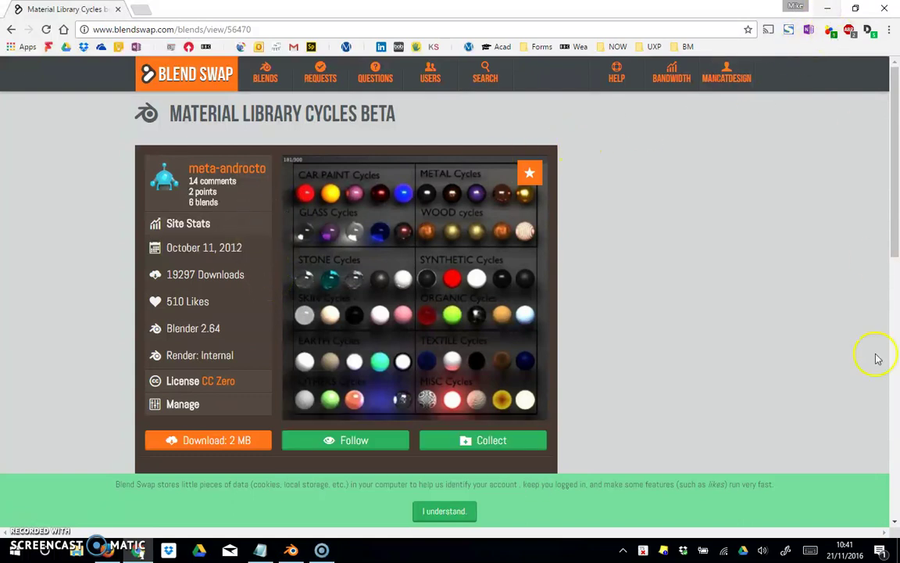
left_click(897, 547)
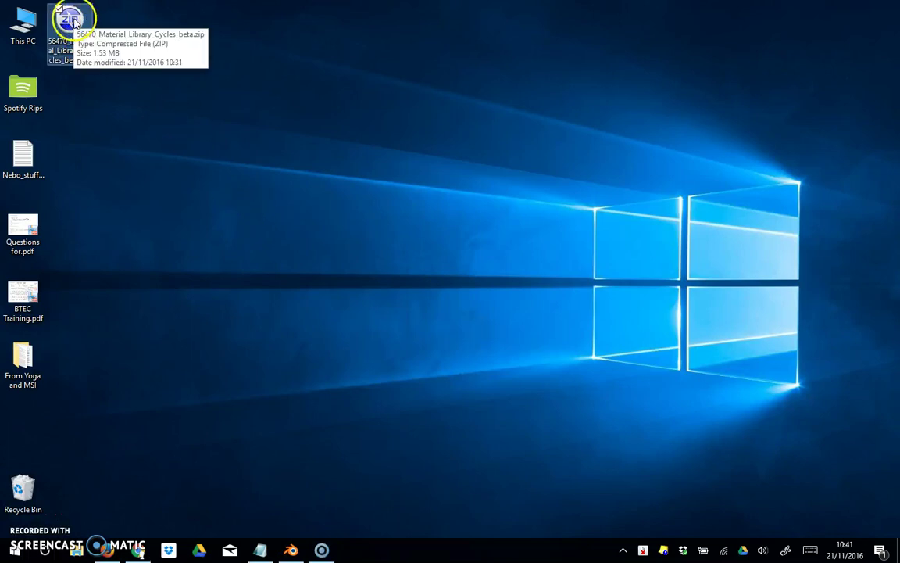
Extract 56470_Material_Library_Cycles_beta.zip into its own desktop folder and move that folder directly below the zip file.
right_click(67, 23)
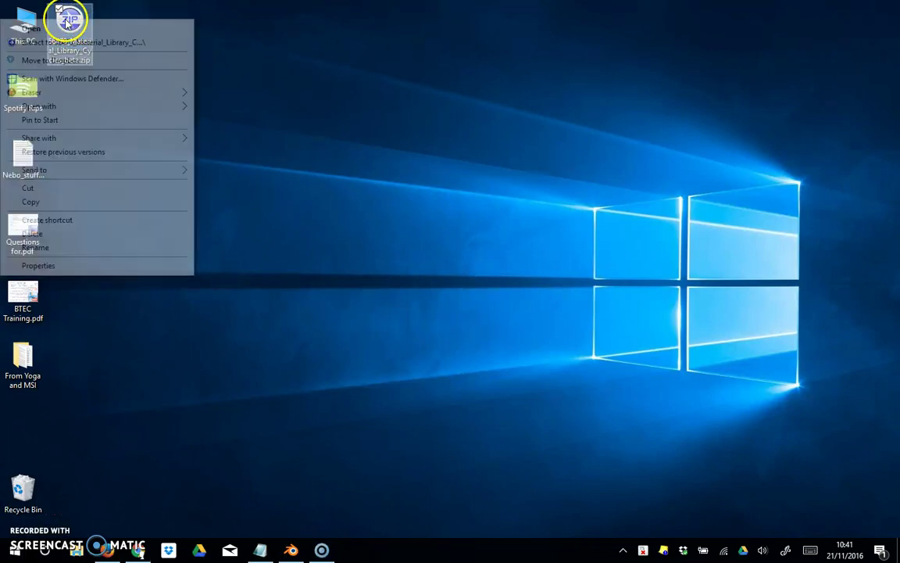
mouse_move(100, 170)
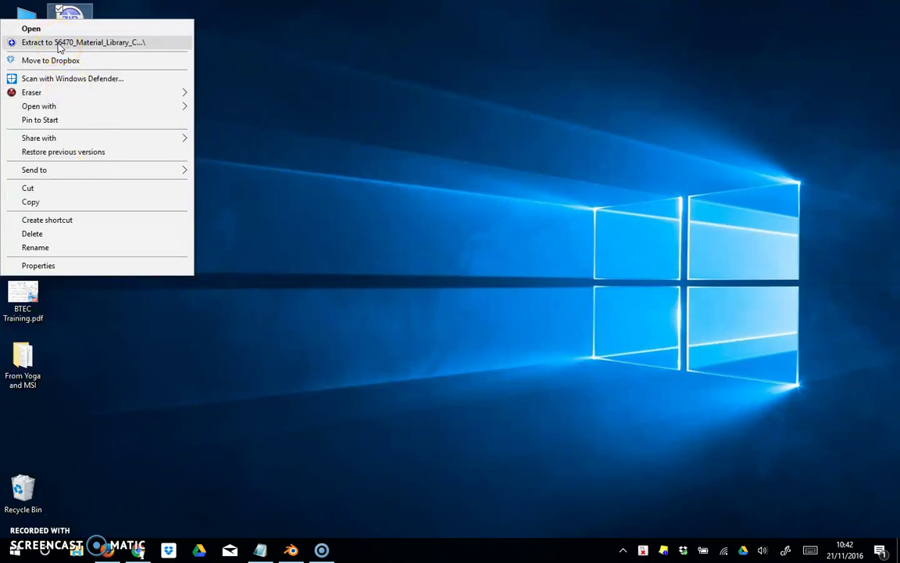
left_click(59, 43)
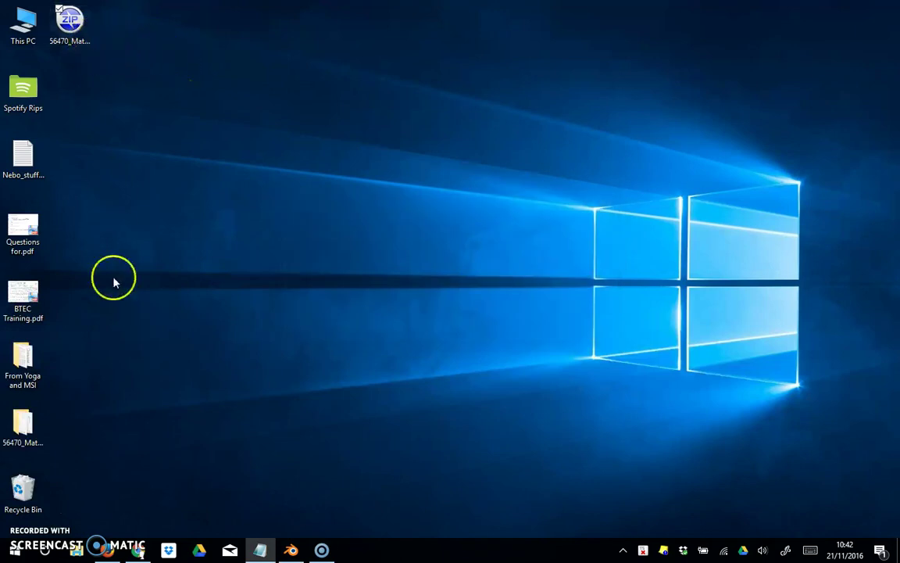
left_click_drag(32, 442, 93, 77)
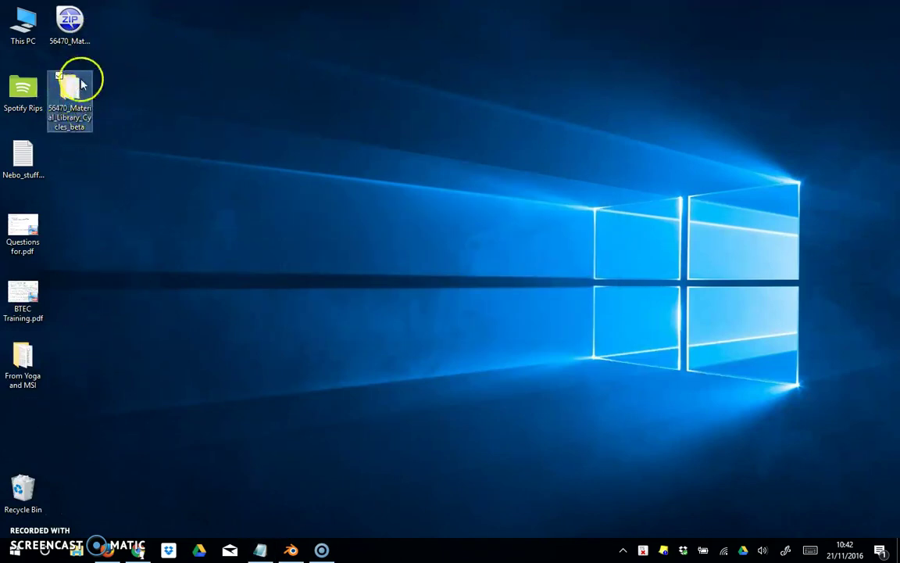
Open the extracted 56470_Material_Library_Cycles_beta folder and examine its categories.xml and materials.blend files.
double_click(73, 89)
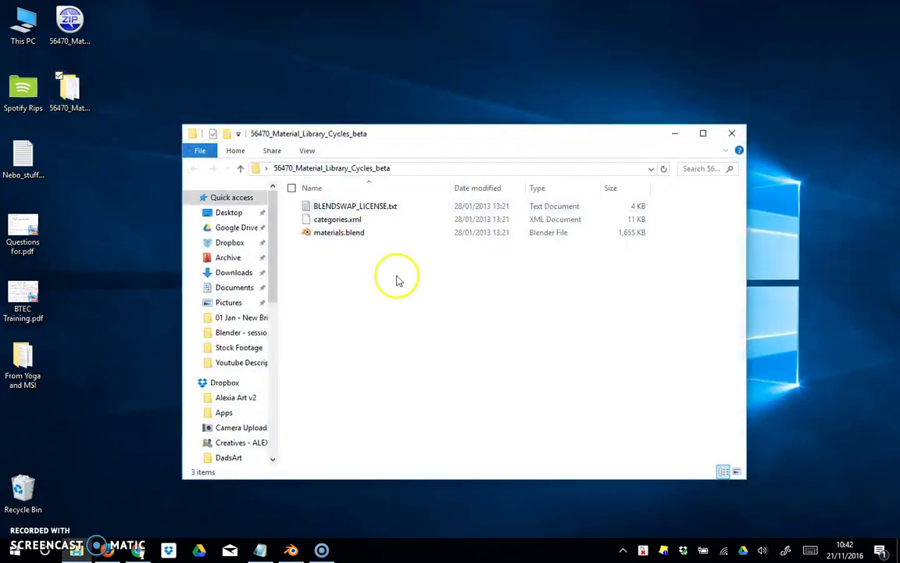
left_click(323, 232)
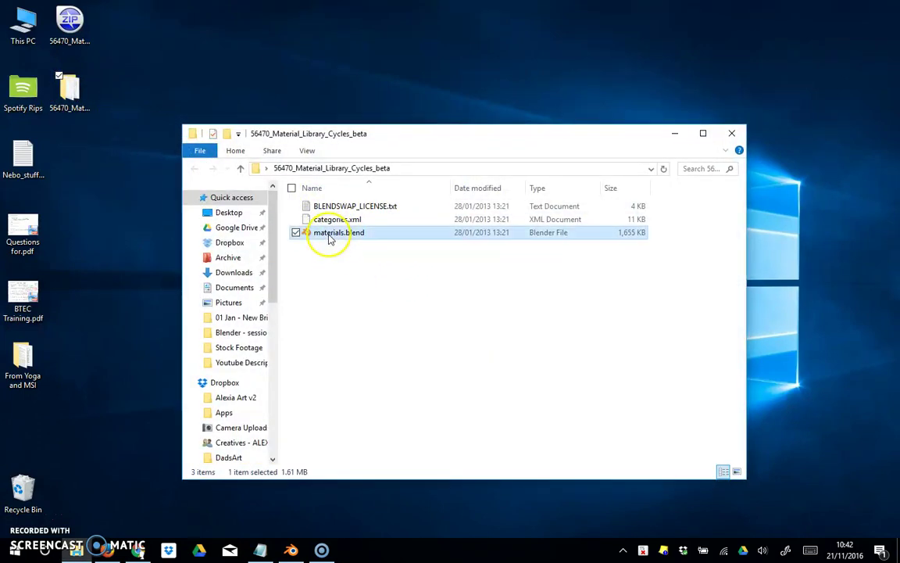
left_click(335, 218)
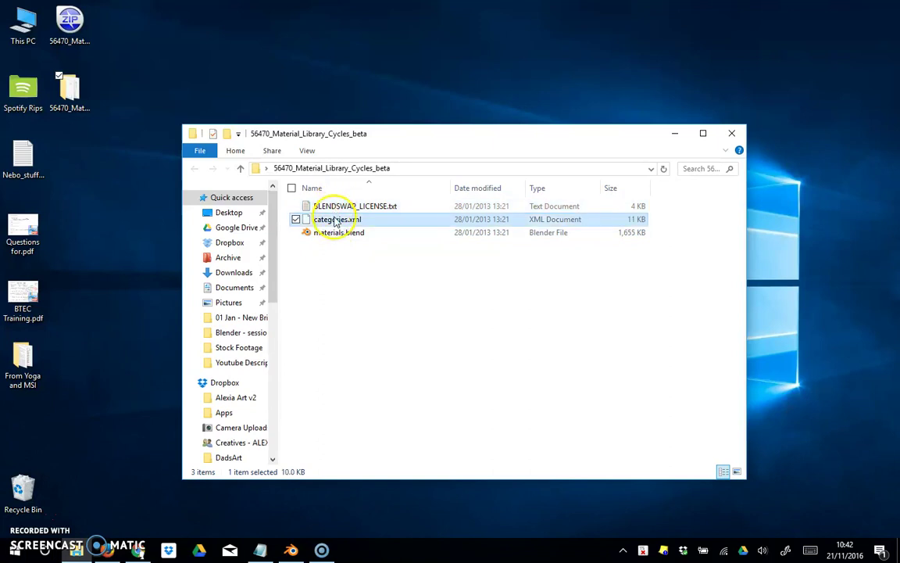
left_click(338, 235)
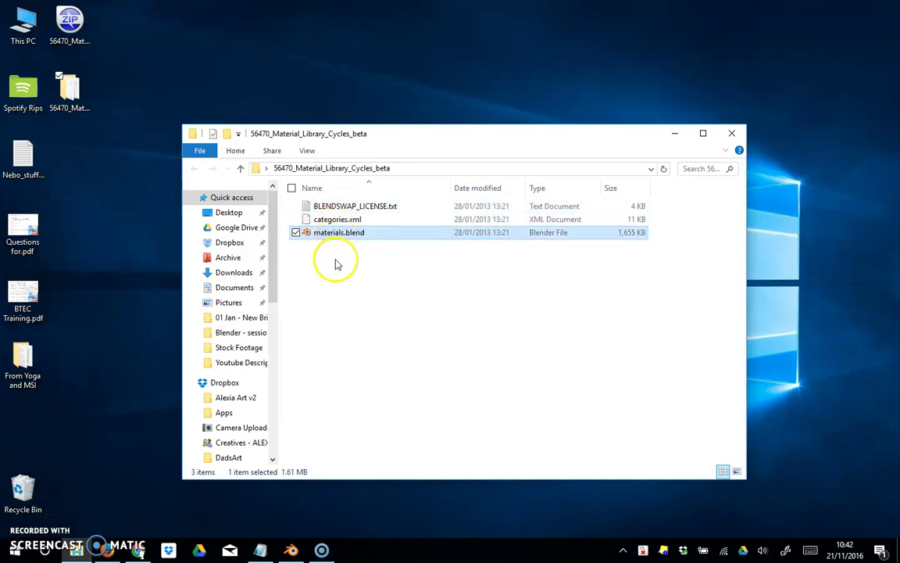
left_click(333, 236, "ctrl")
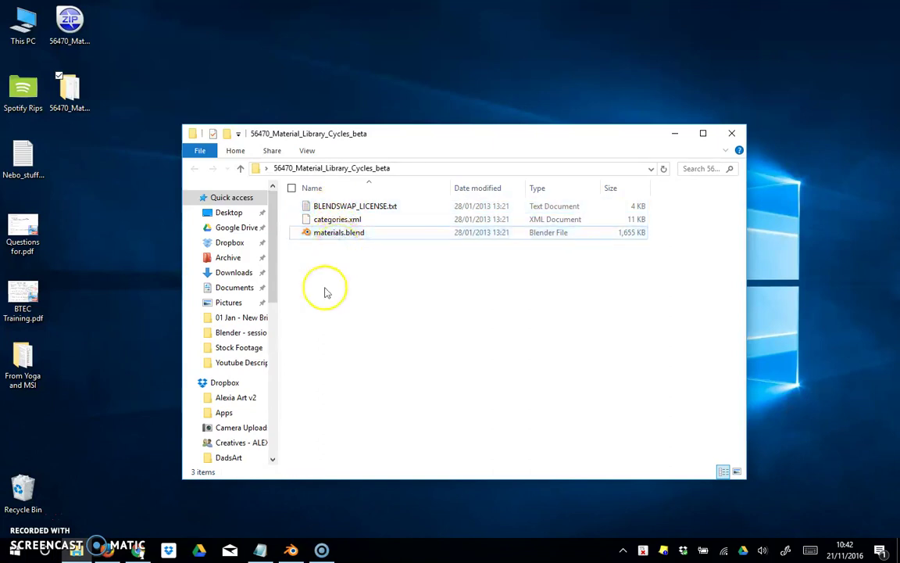
Switch to Blender and start an Append, browsing to the Material category of materials.blend in the desktop folder 56470_Material_Library_Cycles_beta.
left_click(292, 552)
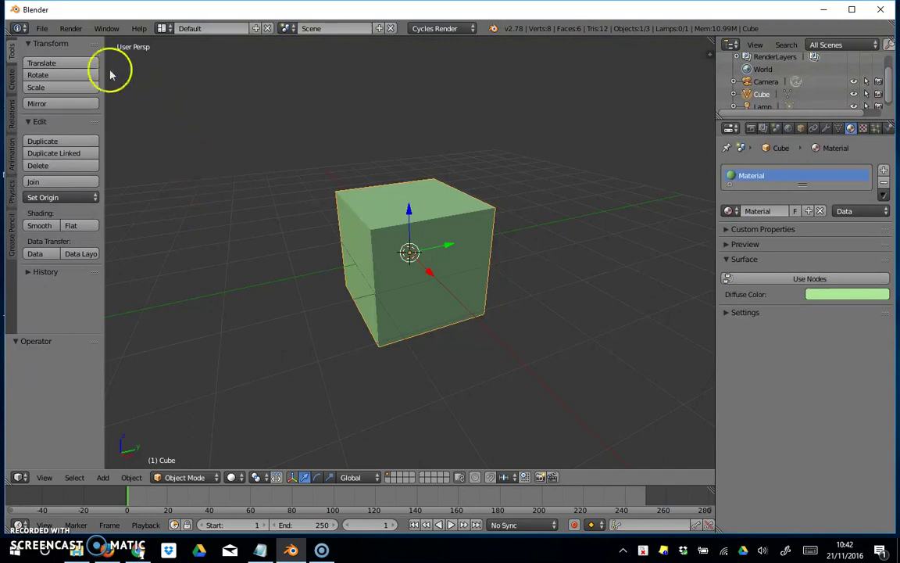
left_click(43, 28)
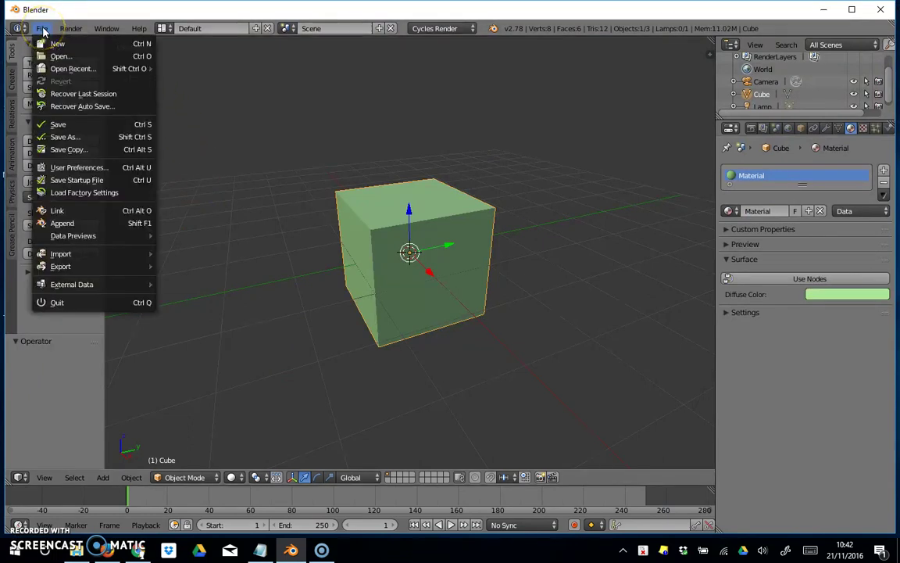
left_click(77, 223)
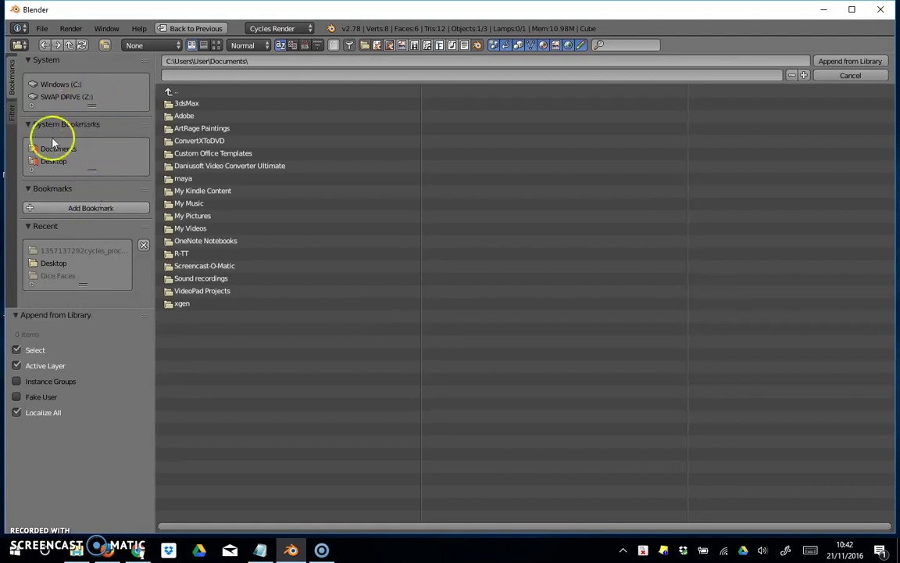
left_click(52, 161)
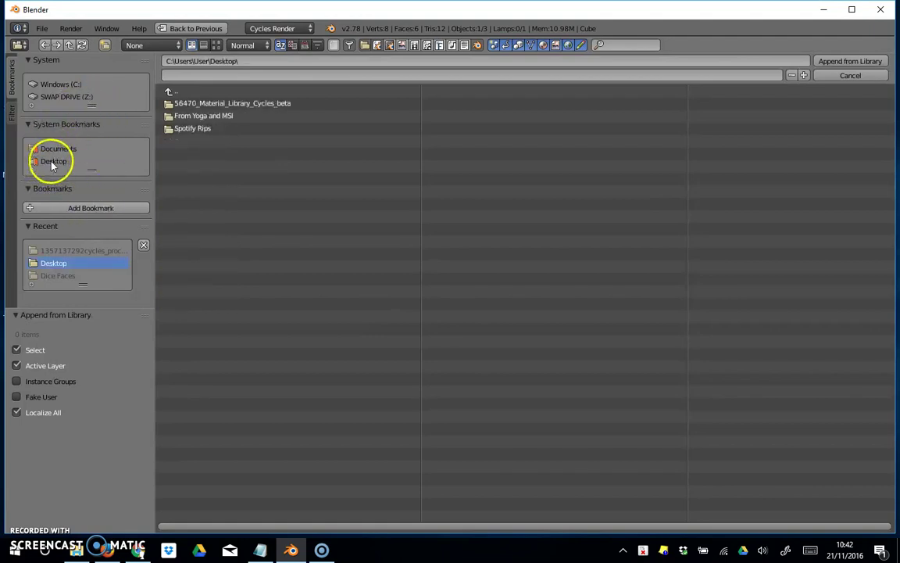
left_click(224, 106)
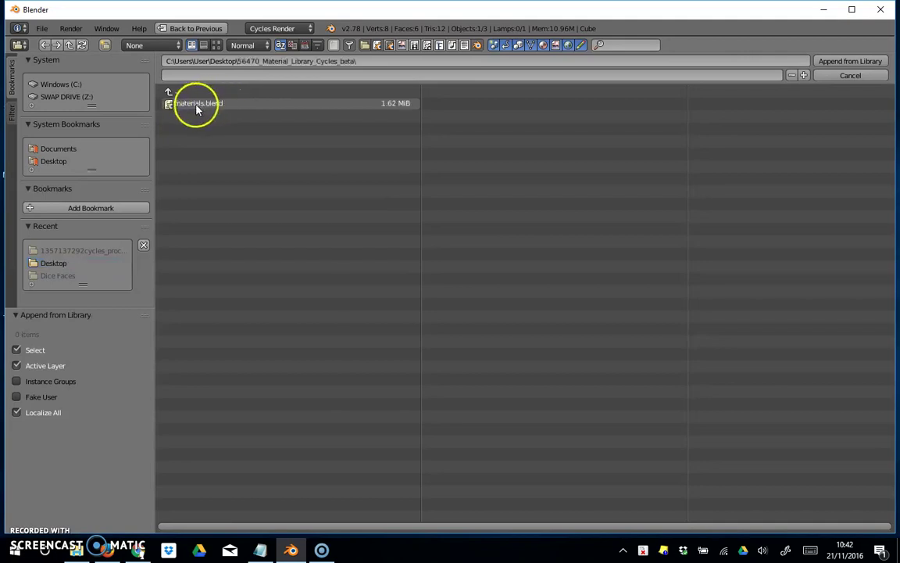
left_click(196, 109)
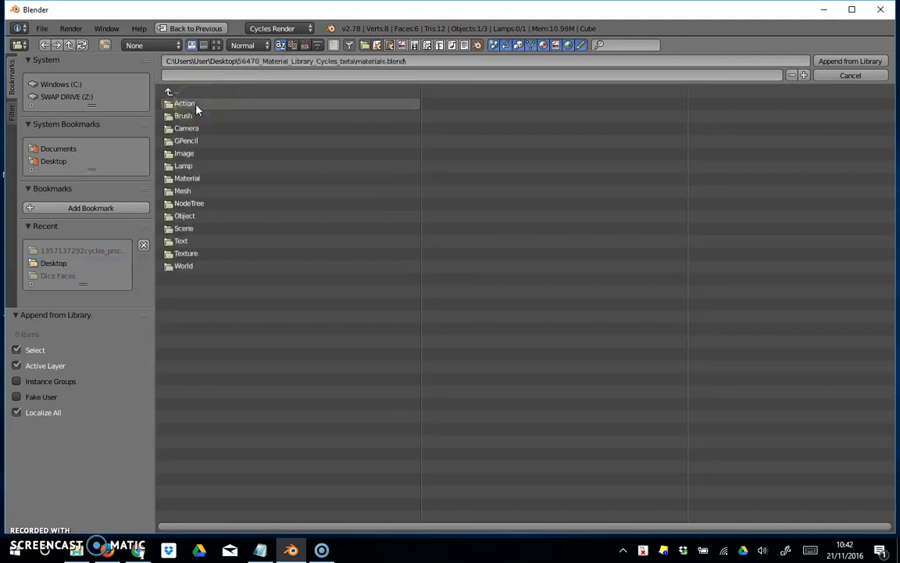
left_click(187, 178)
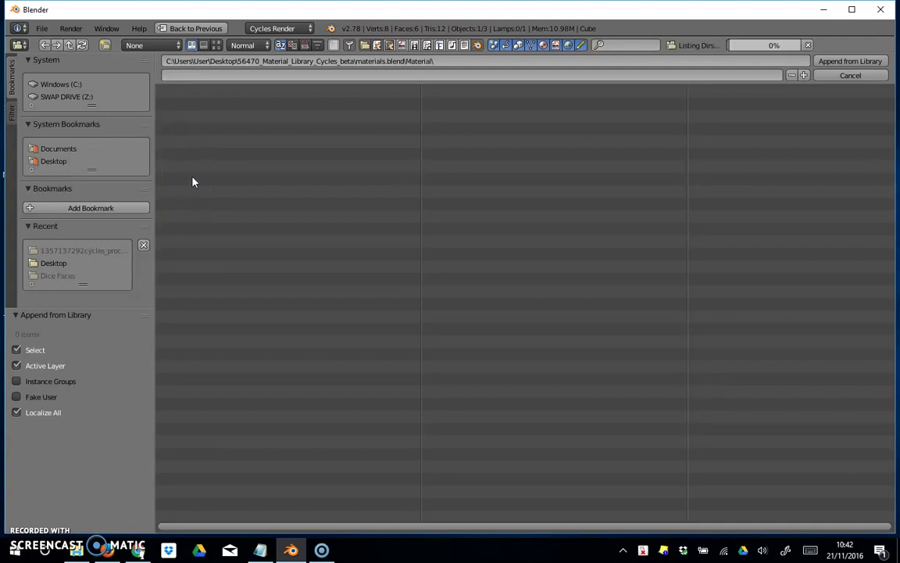
Append the earth_sand material from the library's material list.
scroll(510, 247, "down", 3)
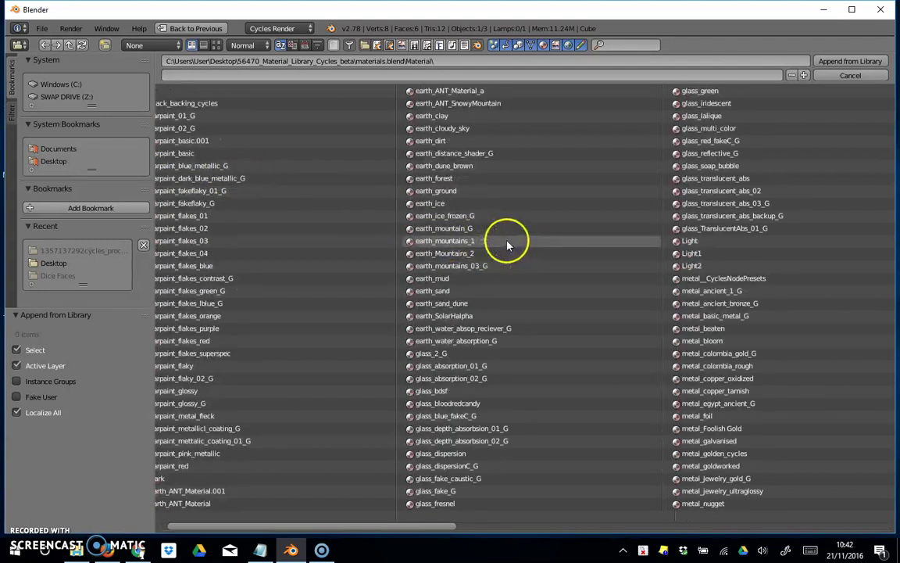
scroll(506, 246, "up", 4)
scroll(507, 246, "up", 2)
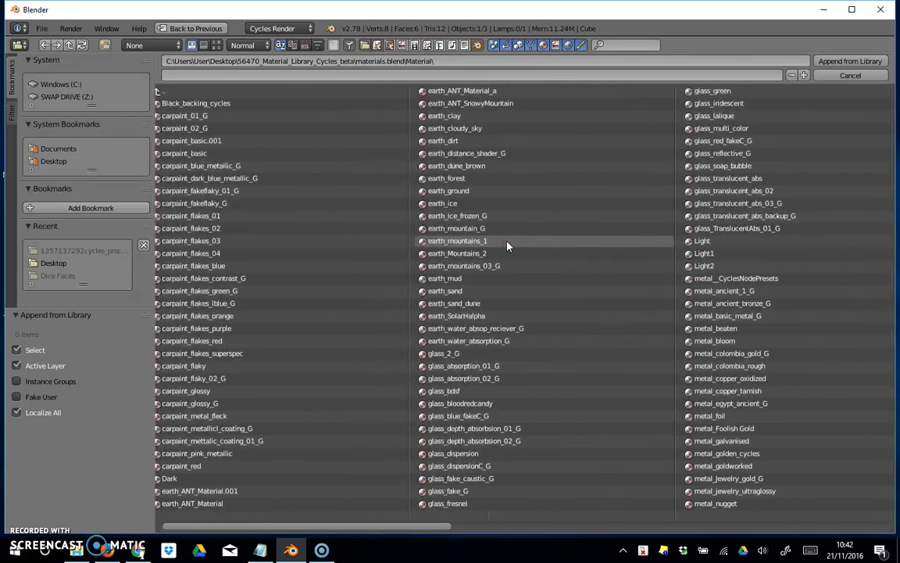
left_click(460, 291)
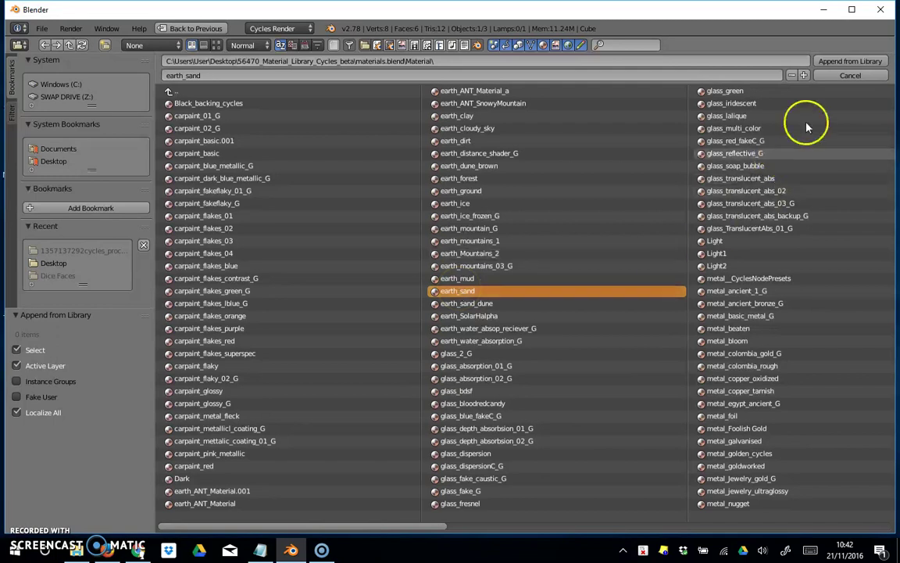
left_click(850, 62)
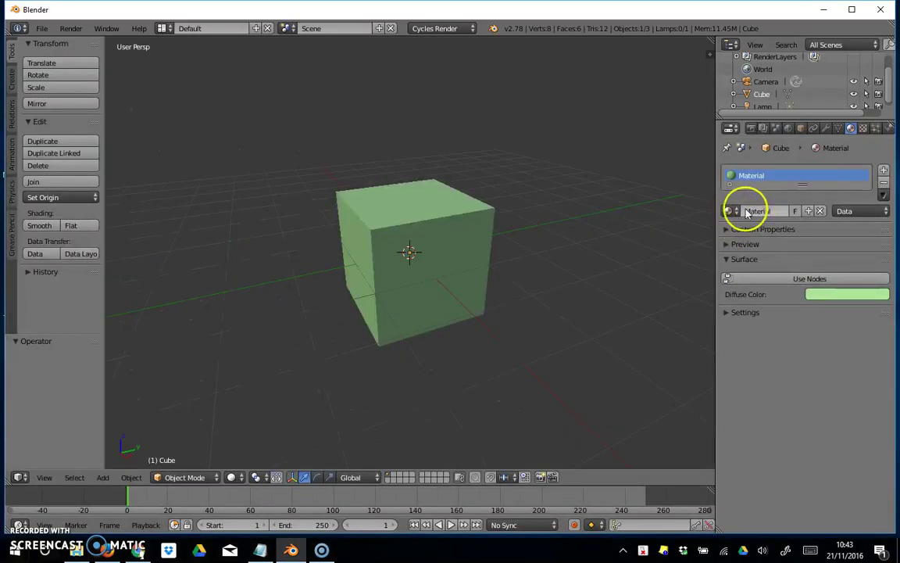
Assign the earth_sand material to the cube and render the scene to check it, closing the render result.
left_click(557, 223)
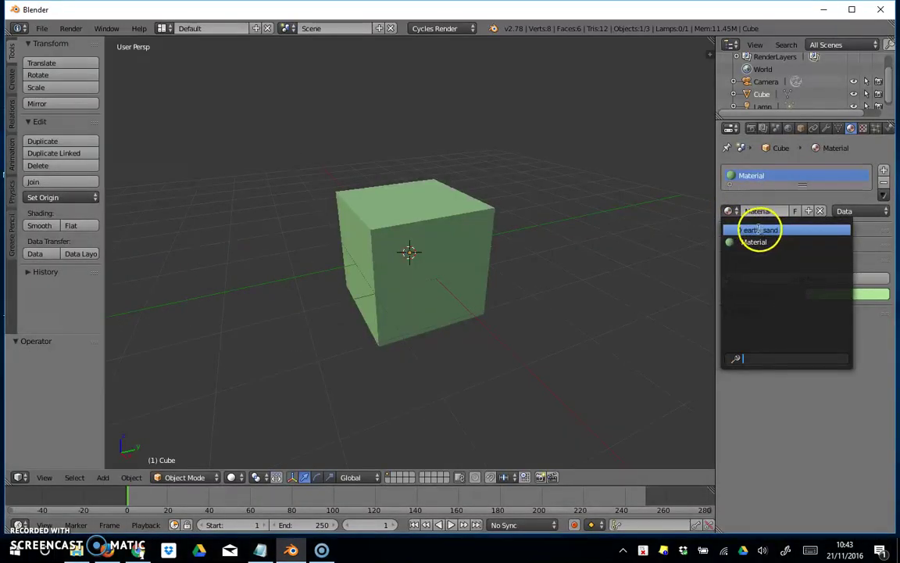
left_click(761, 229)
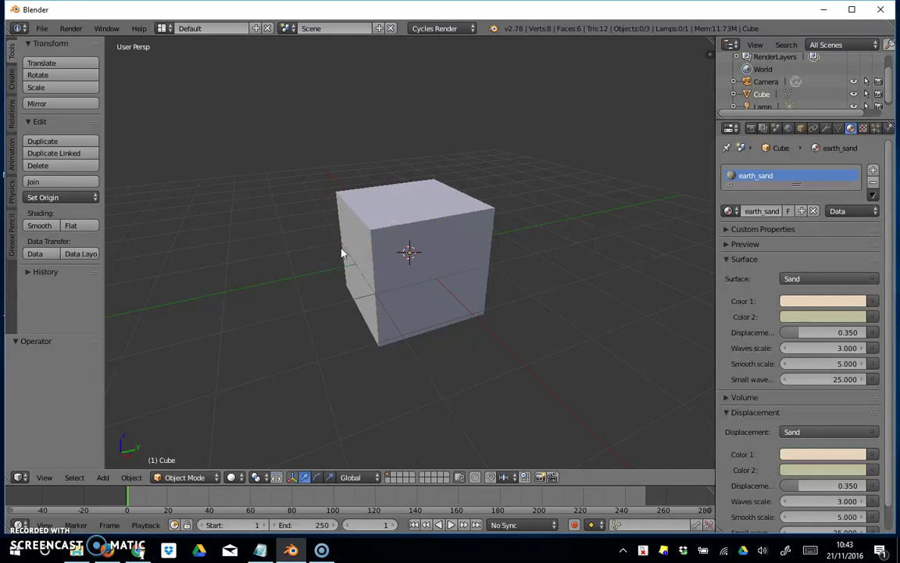
key("F12")
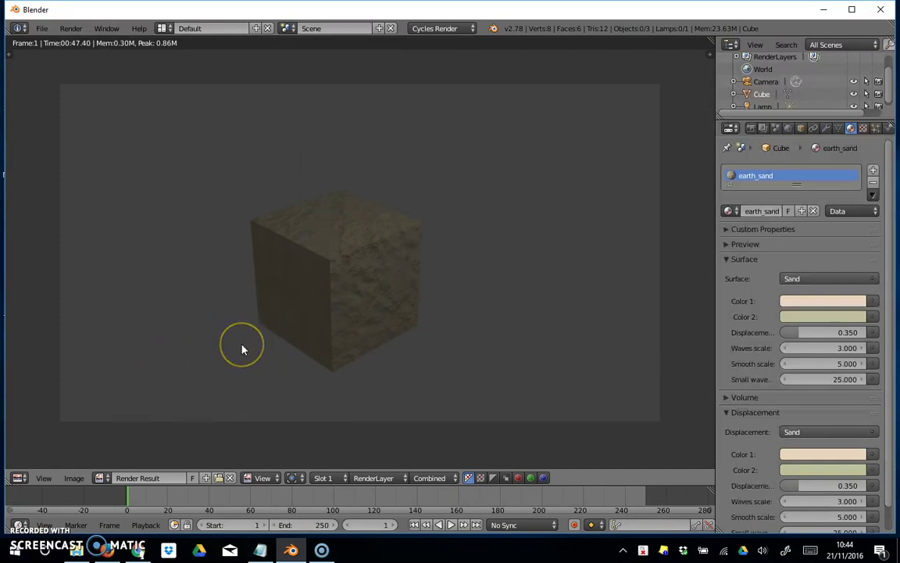
key("Escape")
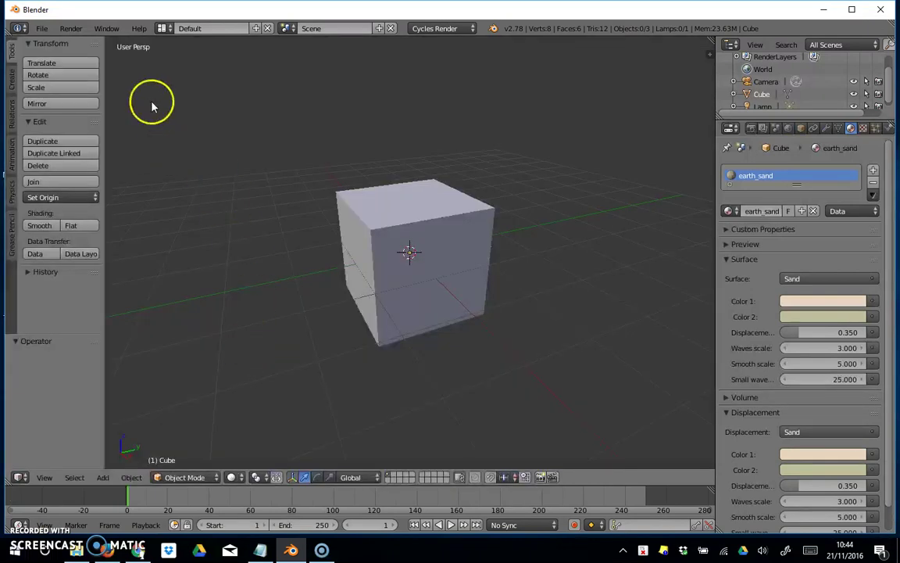
Append the metal_copper_oxidized material from the Material category of materials.blend.
left_click(43, 29)
left_click(71, 223)
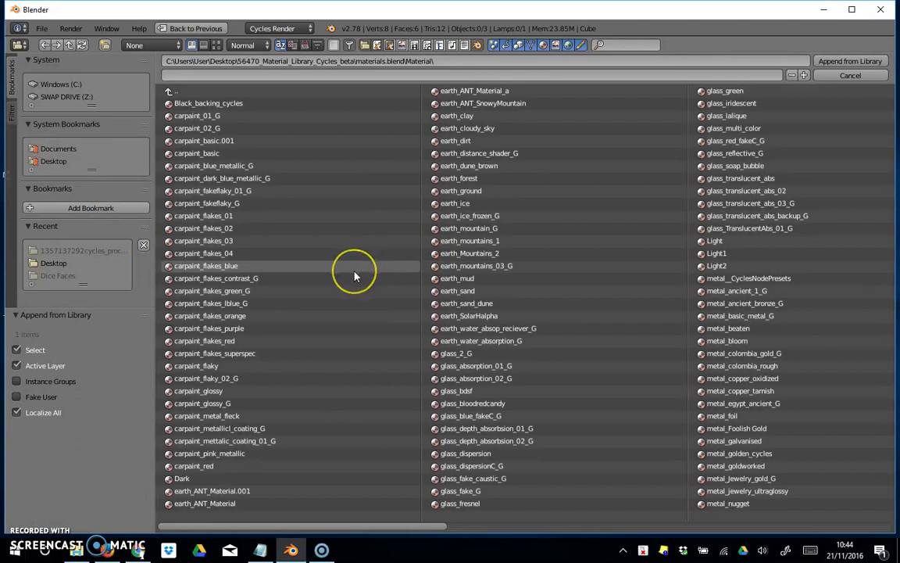
left_click(750, 380)
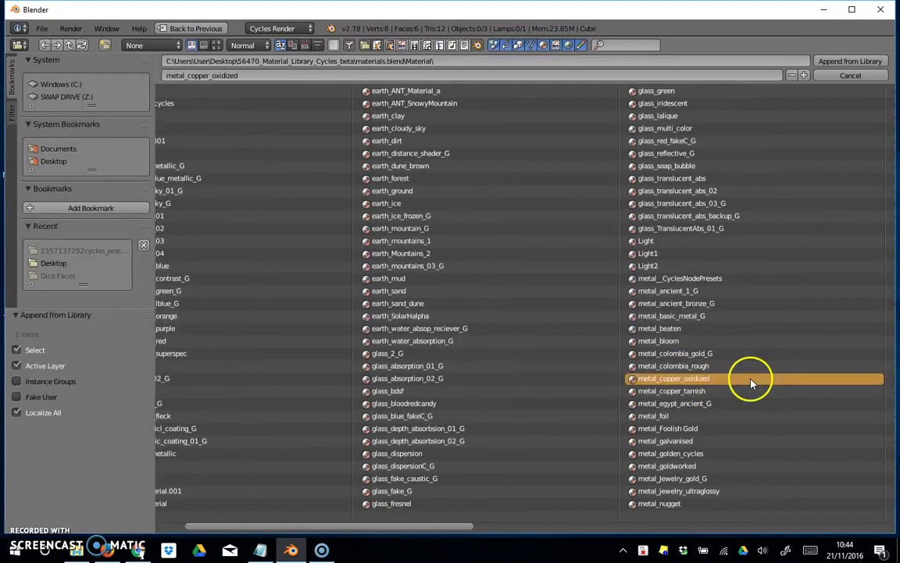
left_click(853, 64)
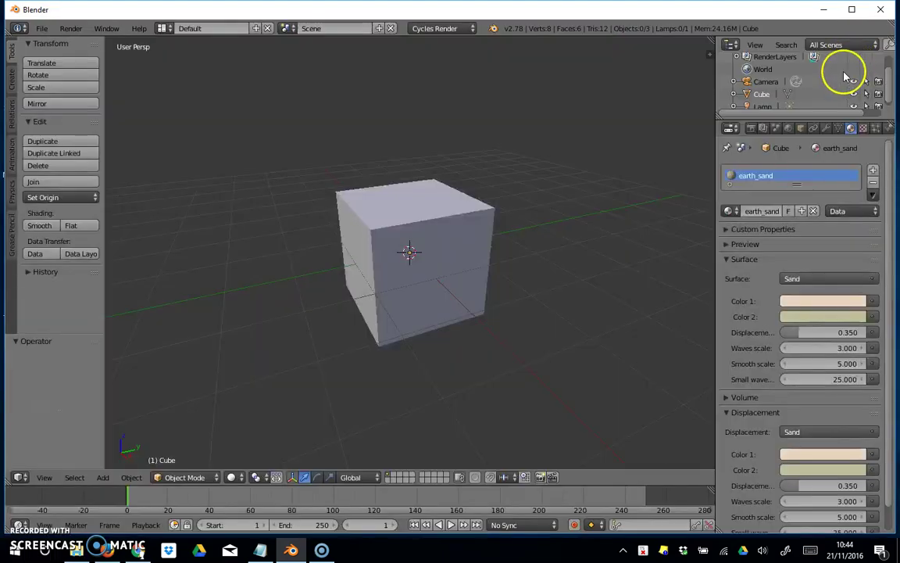
Assign the metal_copper_oxidized material to the cube in place of earth_sand and render the scene to check it.
left_click(733, 210)
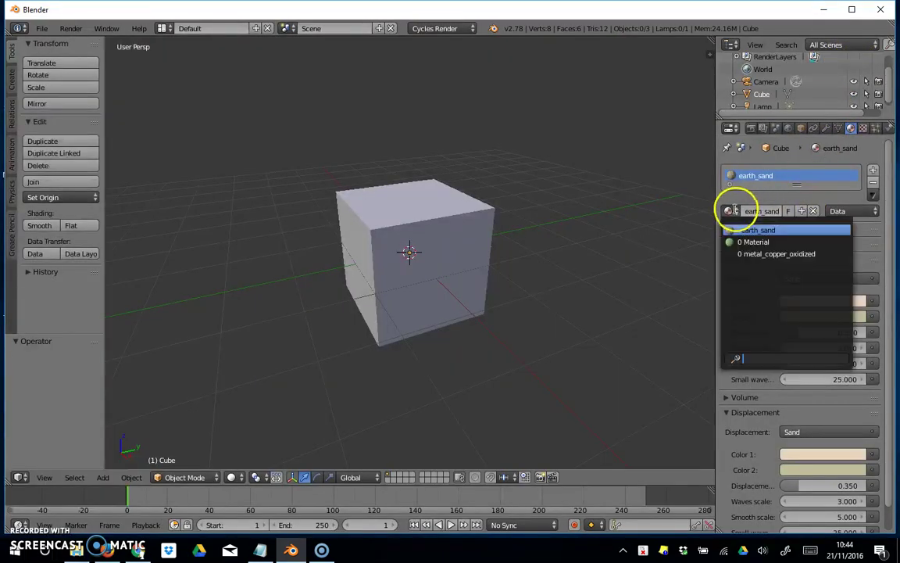
left_click(778, 254)
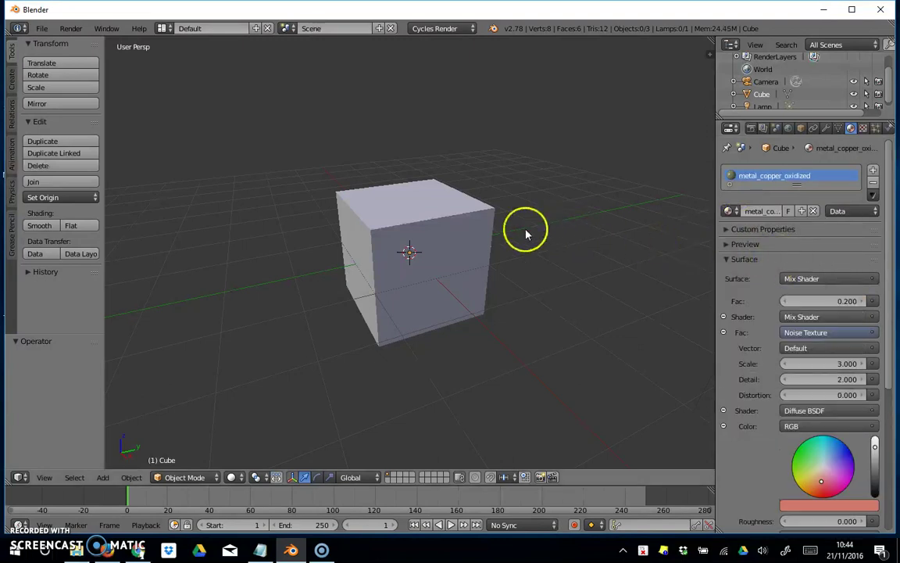
key("F12")
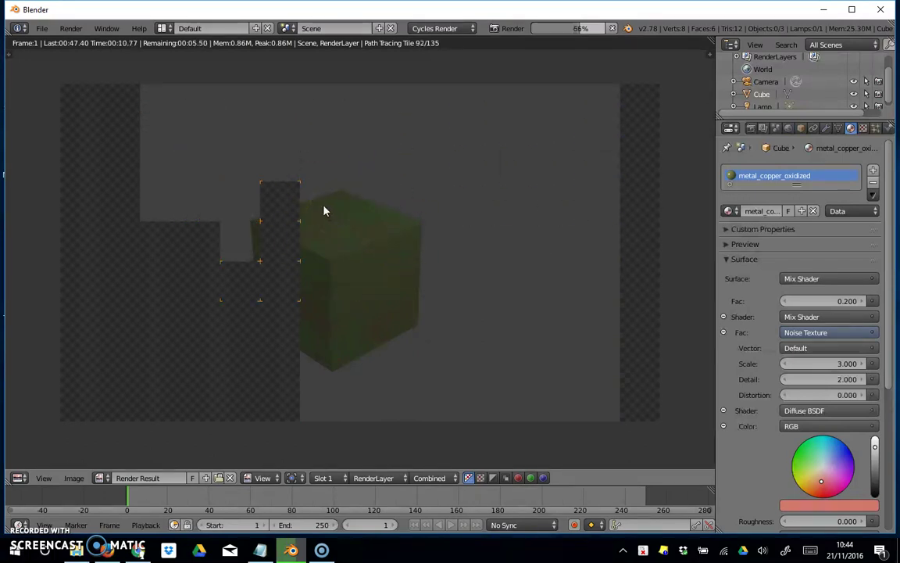
left_click(41, 28)
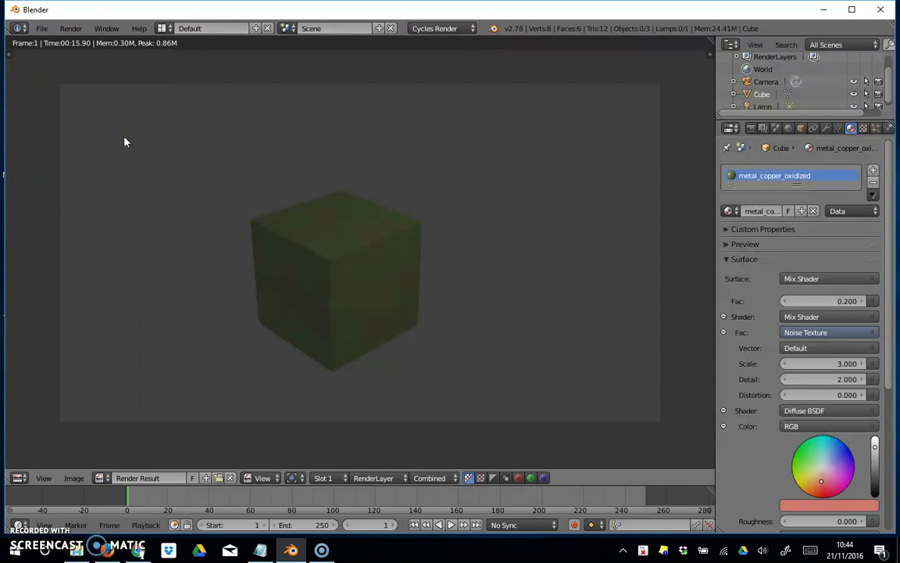
left_click(151, 161)
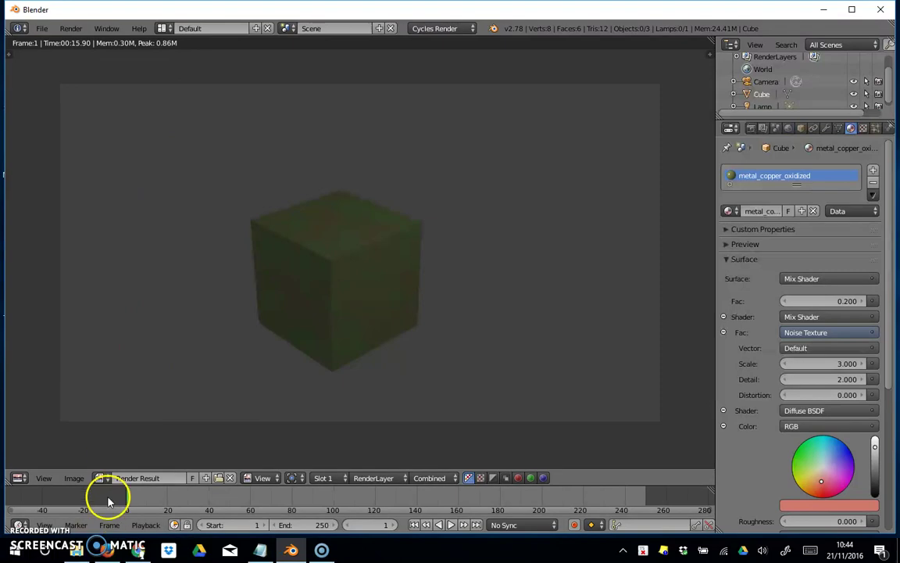
Switch to Firefox and review the Matlib VX 5.5 add-on page from its introduction through the features section to the demo video.
left_click(138, 550)
scroll(231, 423, "up", 8)
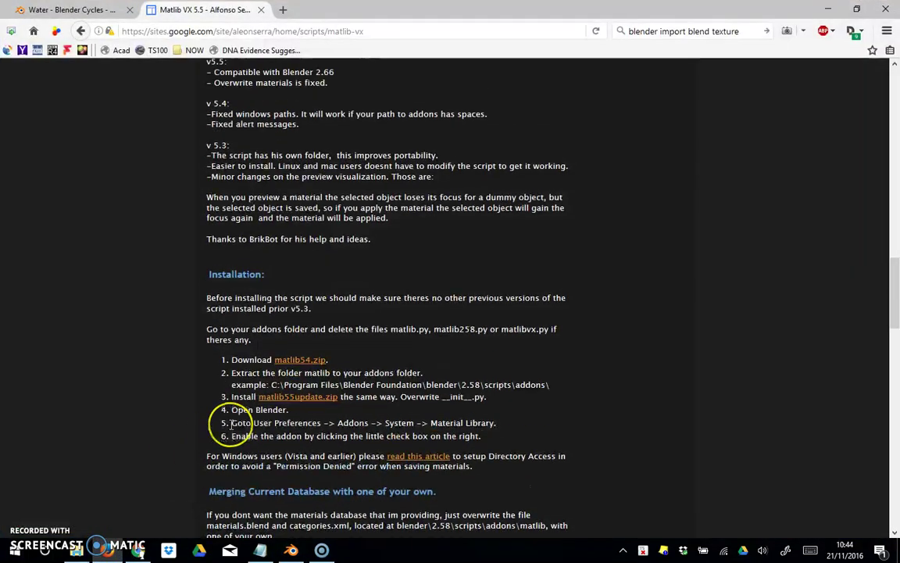
scroll(231, 425, "up", 10)
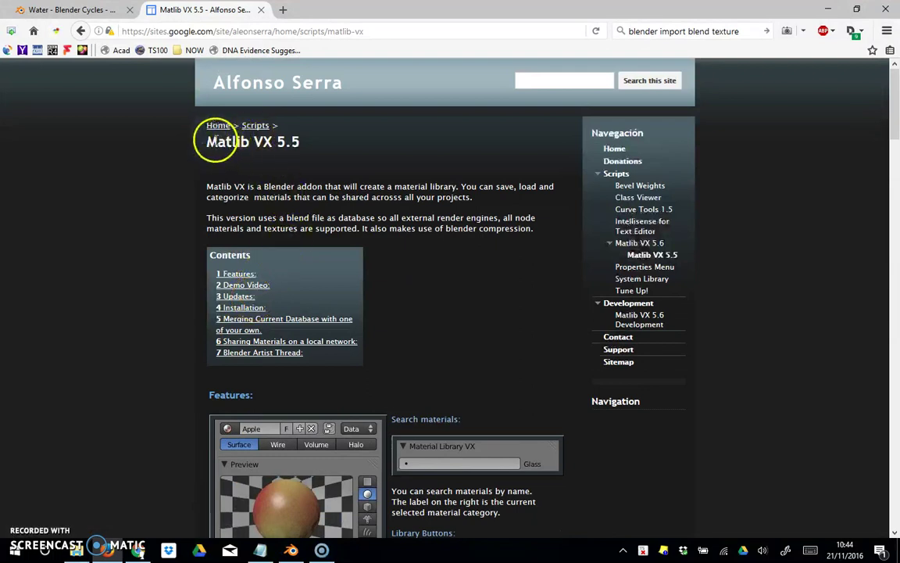
left_click(264, 149)
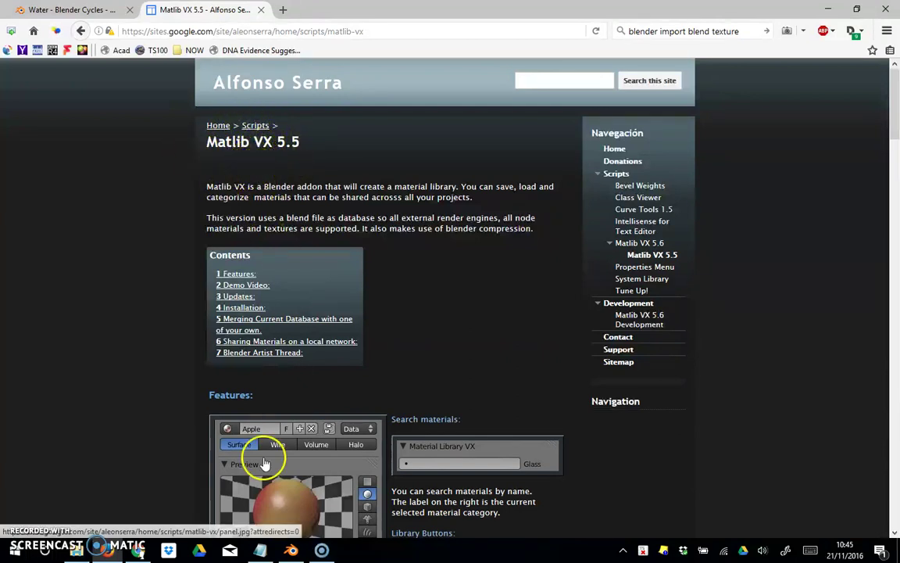
scroll(266, 465, "down", 4)
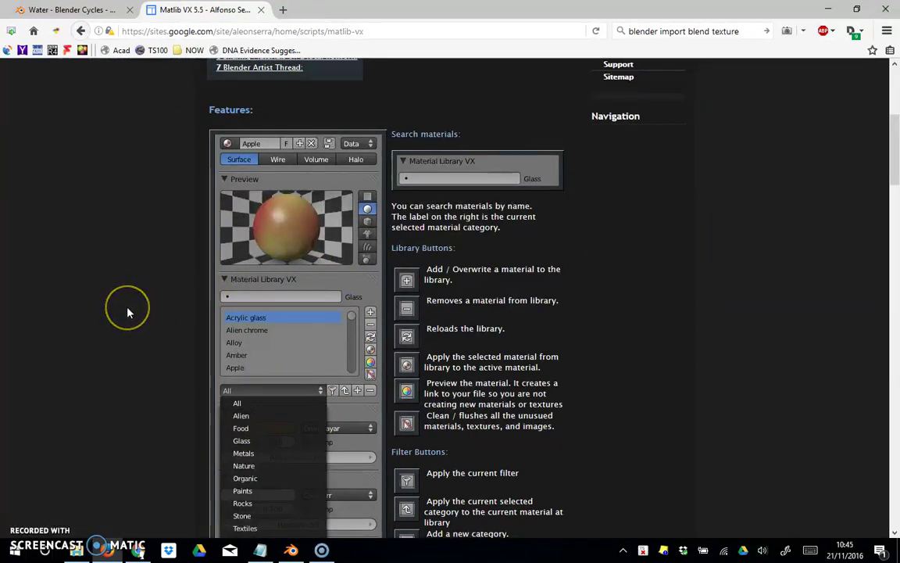
scroll(129, 313, "down", 3)
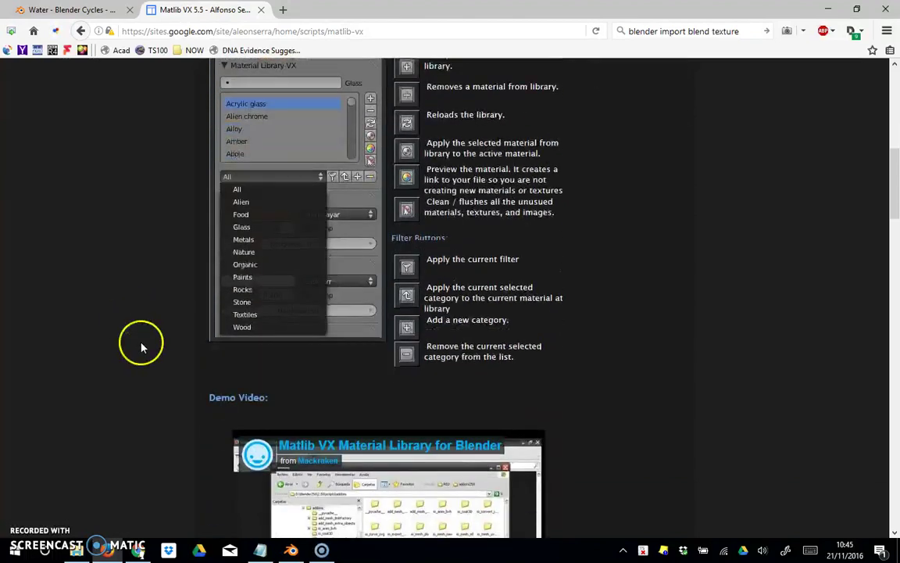